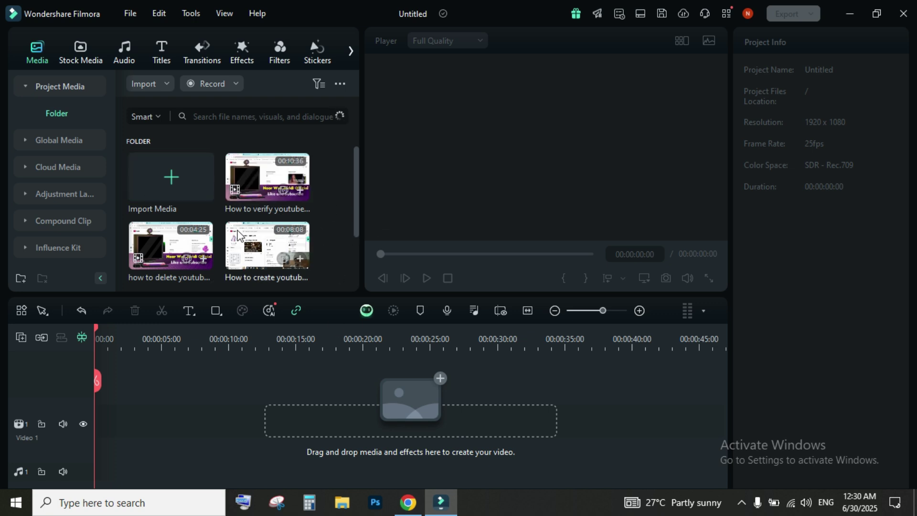
- Place the complete YouTube course clip at the start of the Video 1 track and move the playhead to 00:00:19:14
scroll(231, 267, "down", 2)
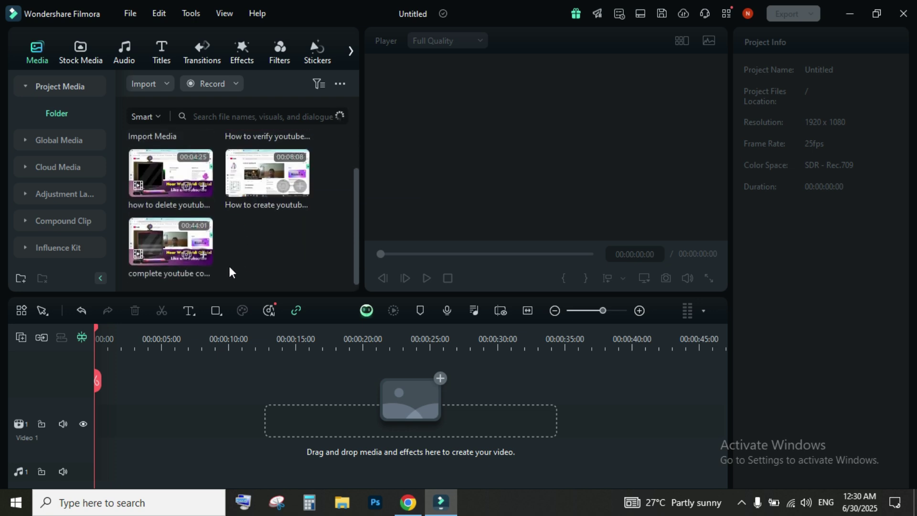
left_click_drag(171, 241, 91, 437)
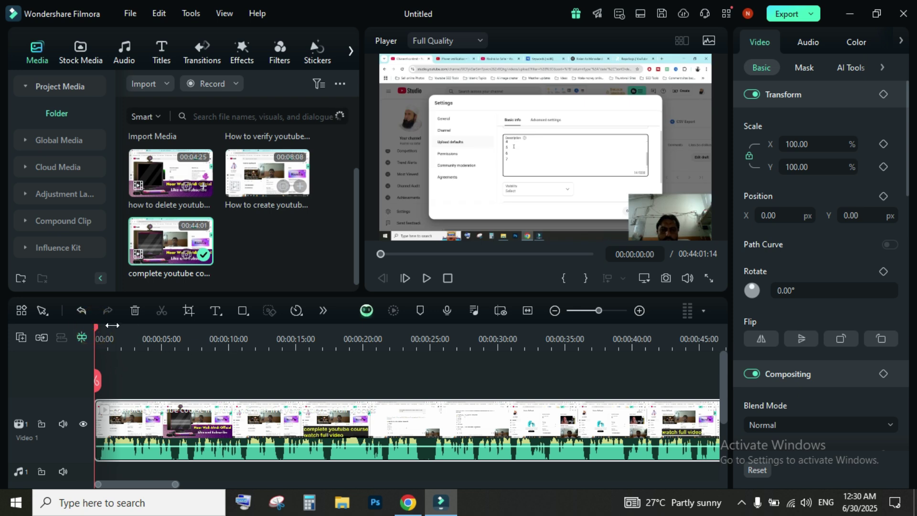
left_click_drag(98, 330, 297, 355)
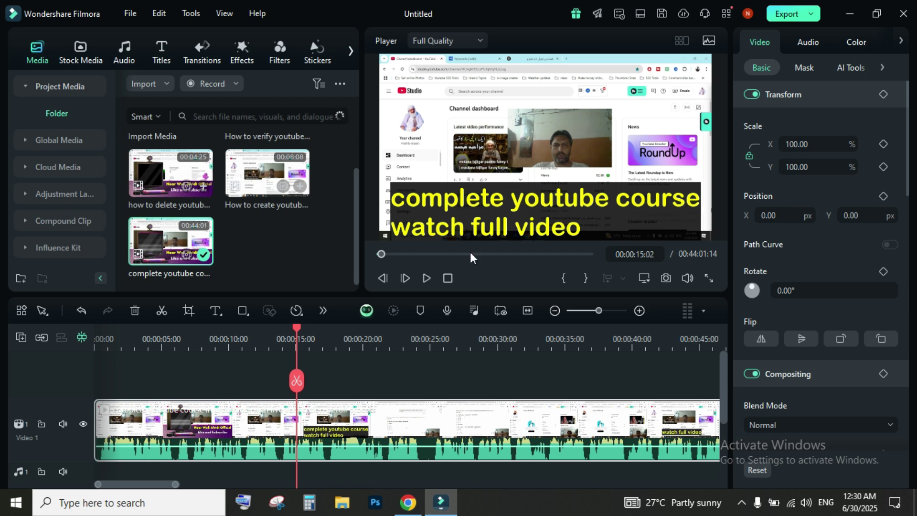
left_click_drag(298, 329, 357, 337)
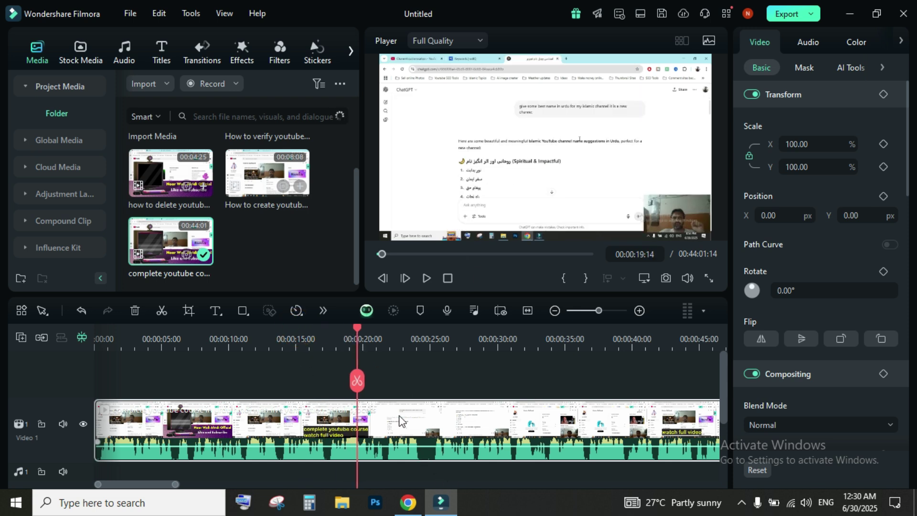
- Preview the "How to verify youtube" clip and mark in and out points around a section of about 12 seconds starting near 00:05:25
scroll(246, 266, "up", 2)
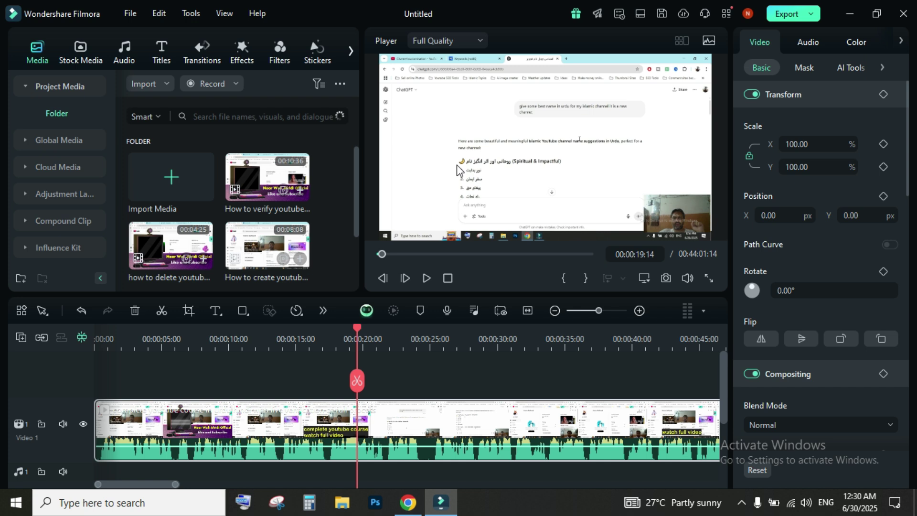
left_click(271, 171)
double_click(271, 171)
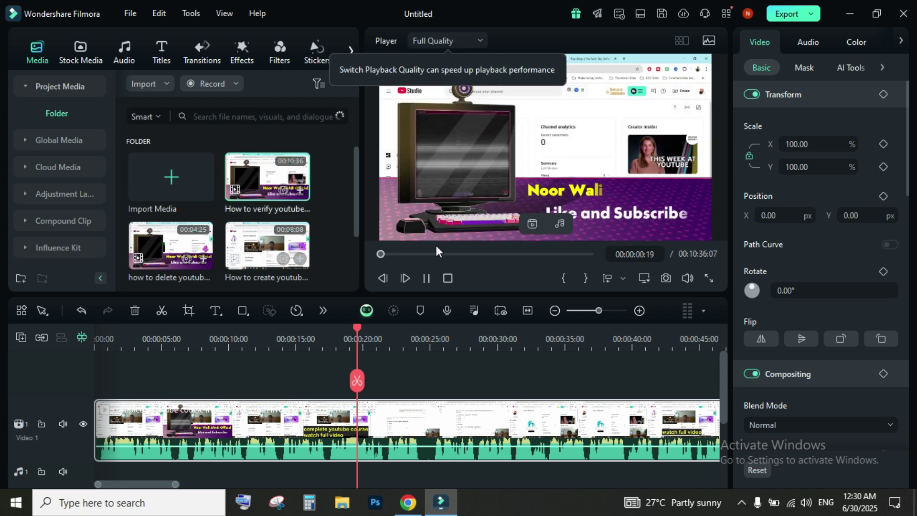
left_click(468, 254)
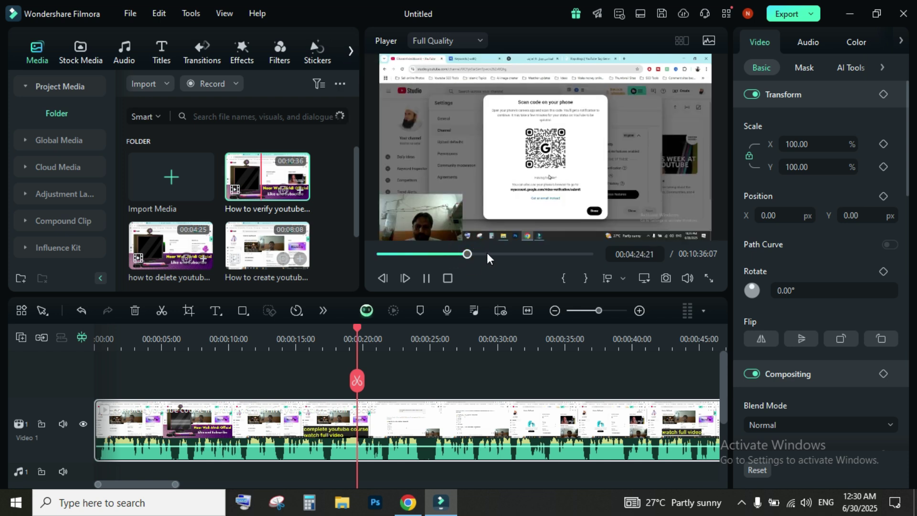
left_click(486, 253)
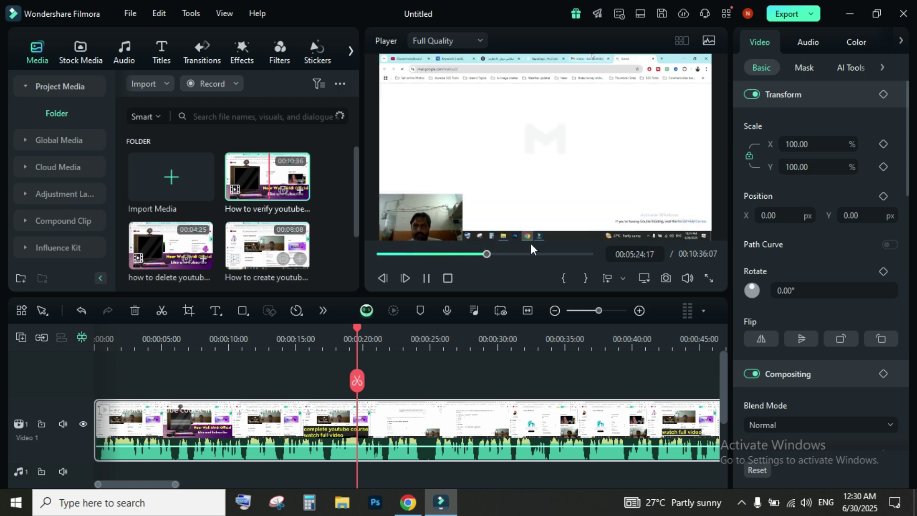
left_click(565, 278)
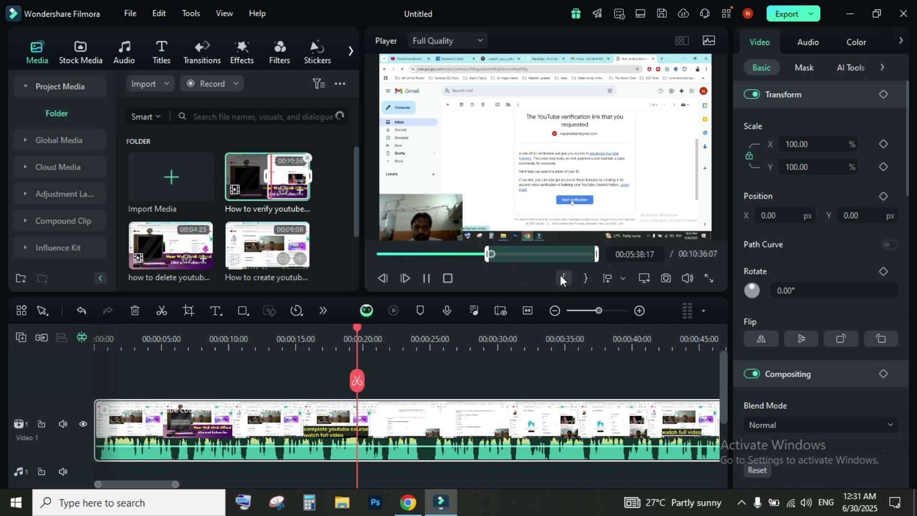
left_click(585, 275)
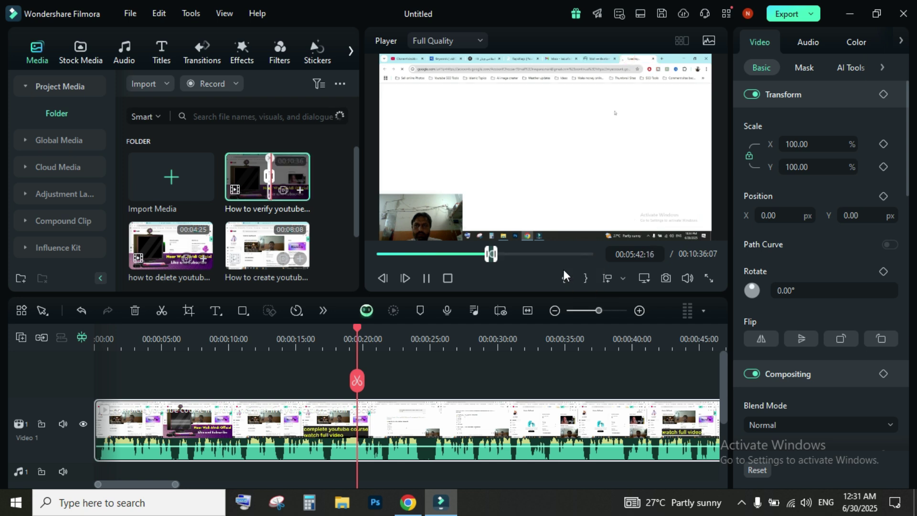
- Add two empty video tracks, Video 2 and Video 3, above the main clip on the timeline
mouse_move(432, 106)
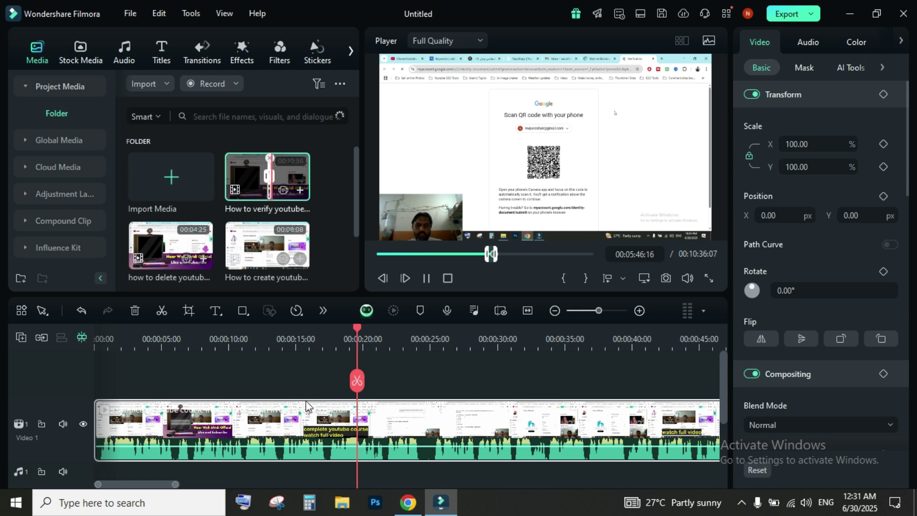
left_click(19, 335)
left_click(42, 357)
left_click(18, 336)
left_click(38, 355)
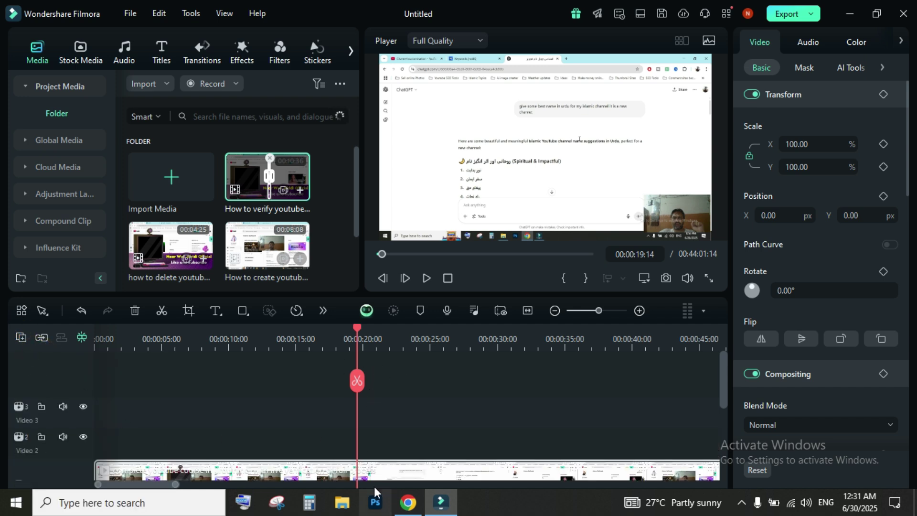
scroll(361, 434, "down", 1)
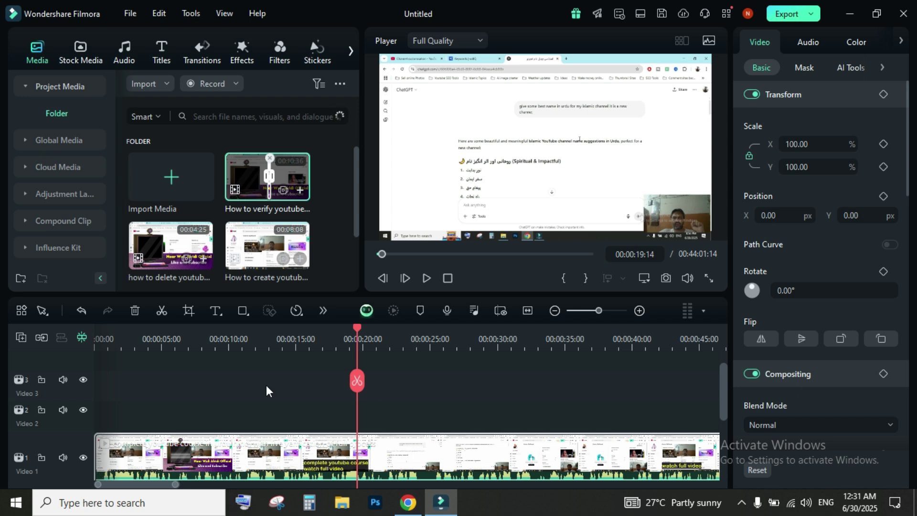
scroll(215, 402, "up", 1)
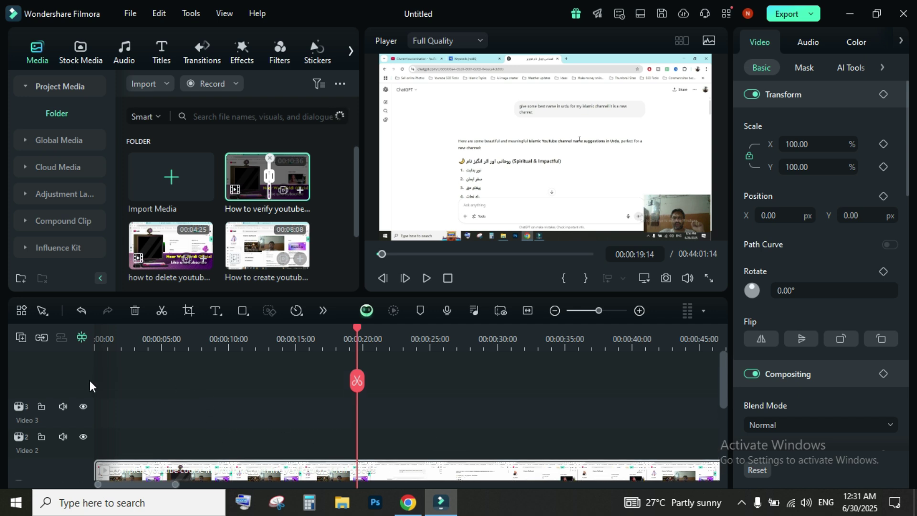
- Insert the marked section of the "How to verify youtube" clip on a new Video 4 track at about 00:00:17:14
double_click(258, 184)
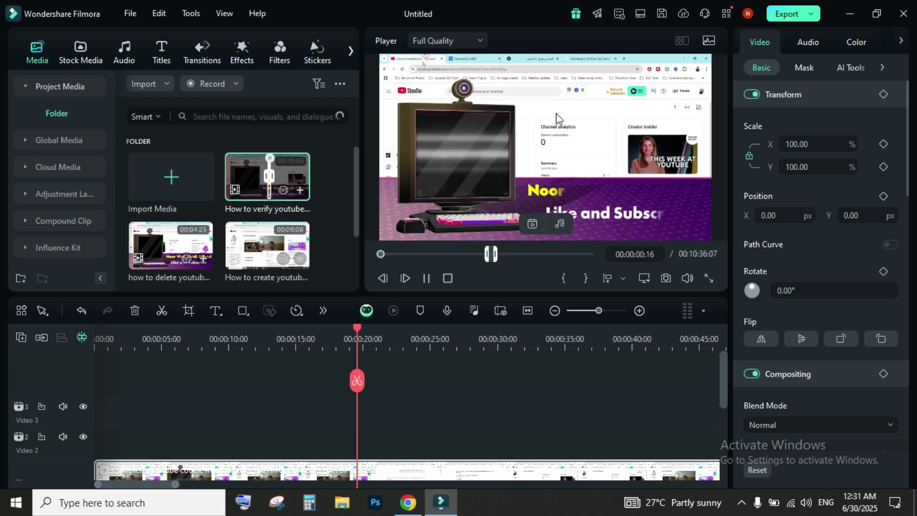
left_click_drag(561, 182, 329, 391)
left_click(375, 389)
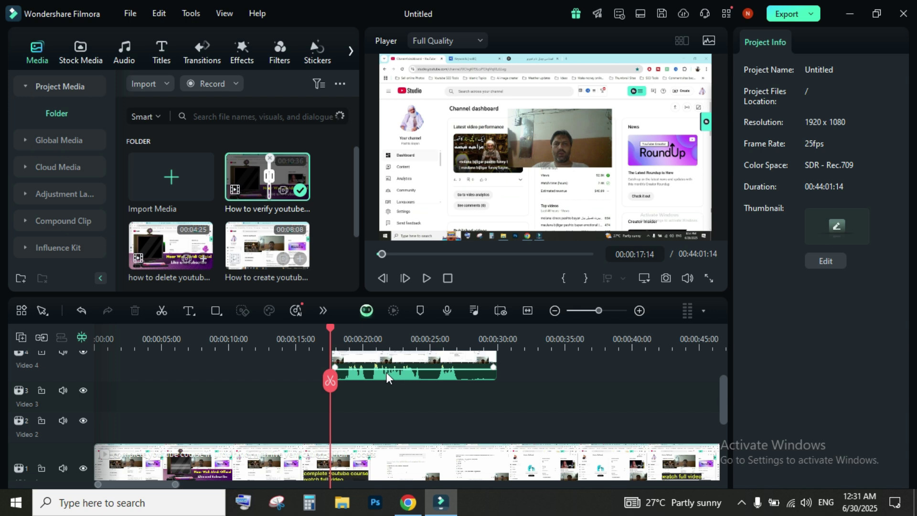
key("Delete")
scroll(379, 429, "down", 2)
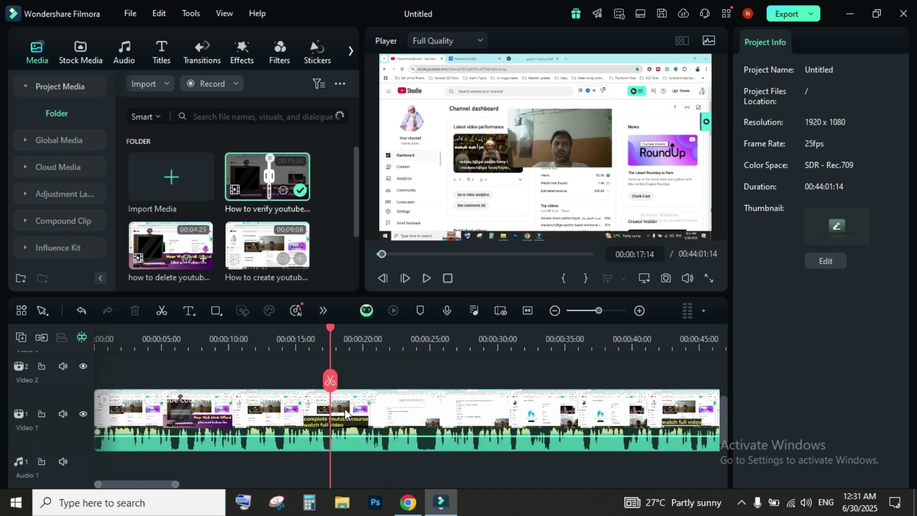
scroll(361, 412, "up", 3)
scroll(369, 420, "down", 2)
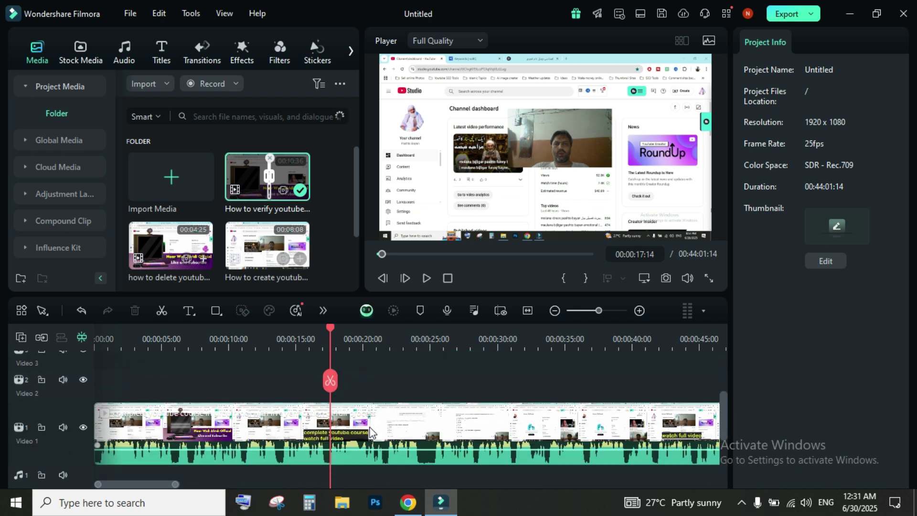
scroll(431, 438, "up", 3)
- Silence the inserted clip on Video 4 by lowering its audio volume to -∞ dB
left_click(399, 389)
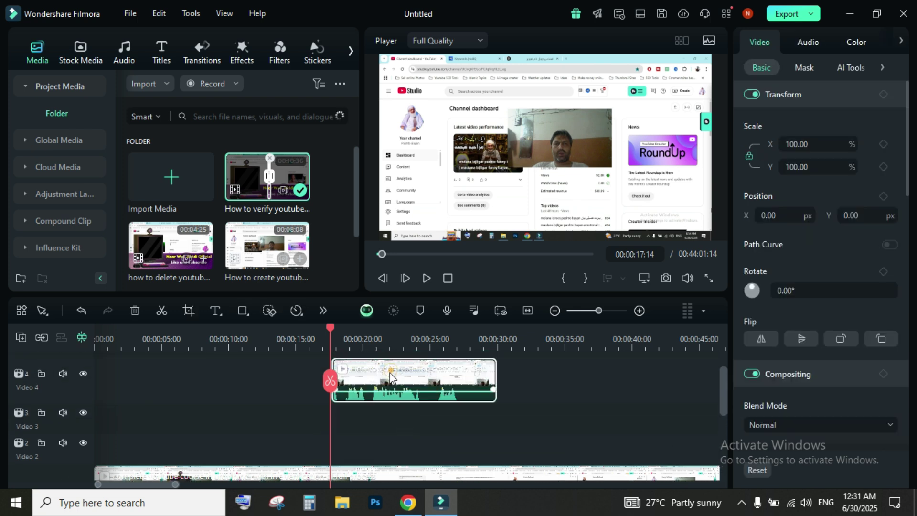
left_click_drag(399, 389, 404, 409)
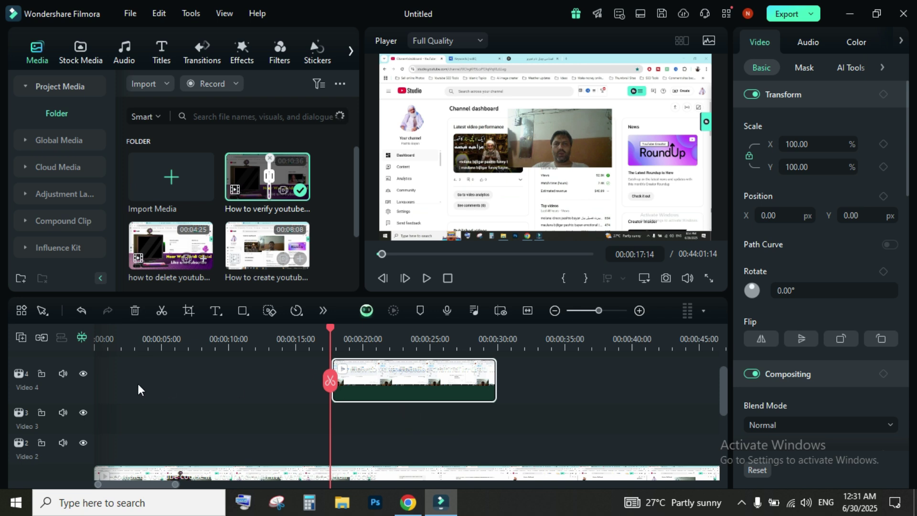
left_click(396, 377)
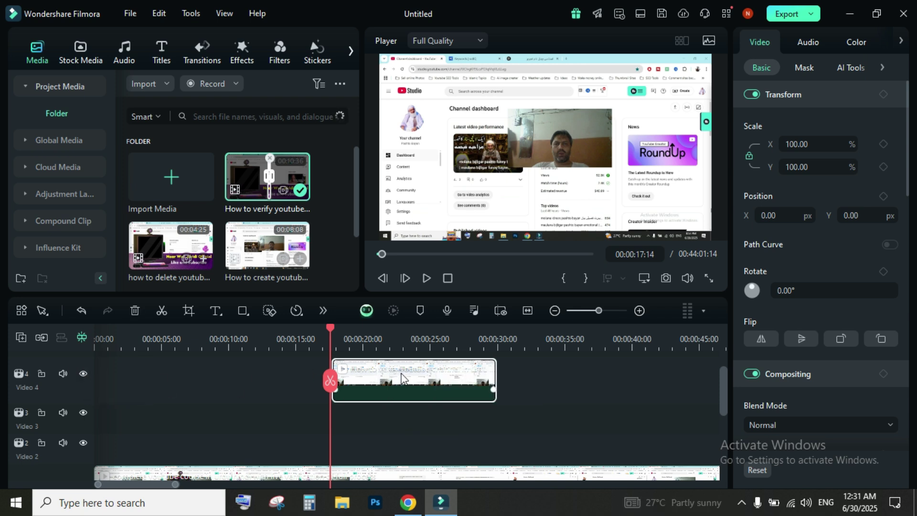
left_click(392, 379)
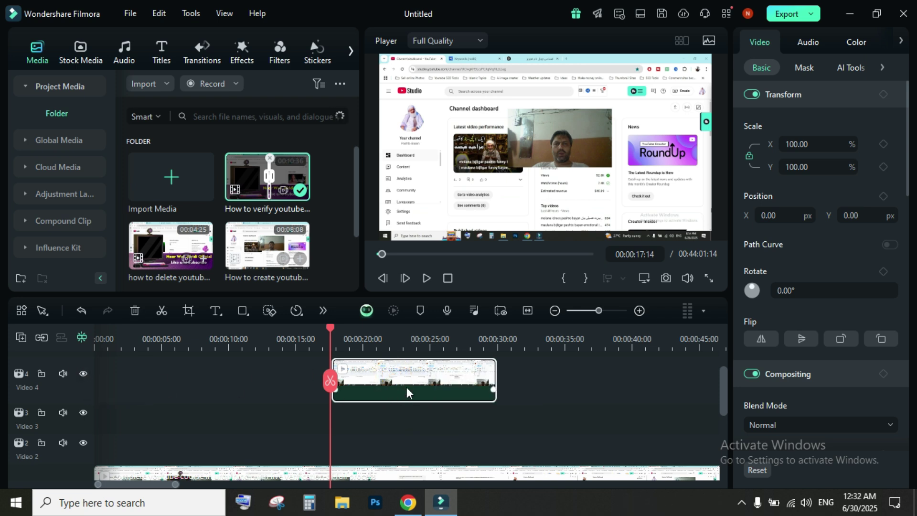
left_click(406, 378)
left_click(818, 40)
left_click_drag(749, 231, 694, 223)
- Play the timeline from 00:00:12:04, pause before the inserted clip and mute the player's preview sound
scroll(410, 395, "down", 1)
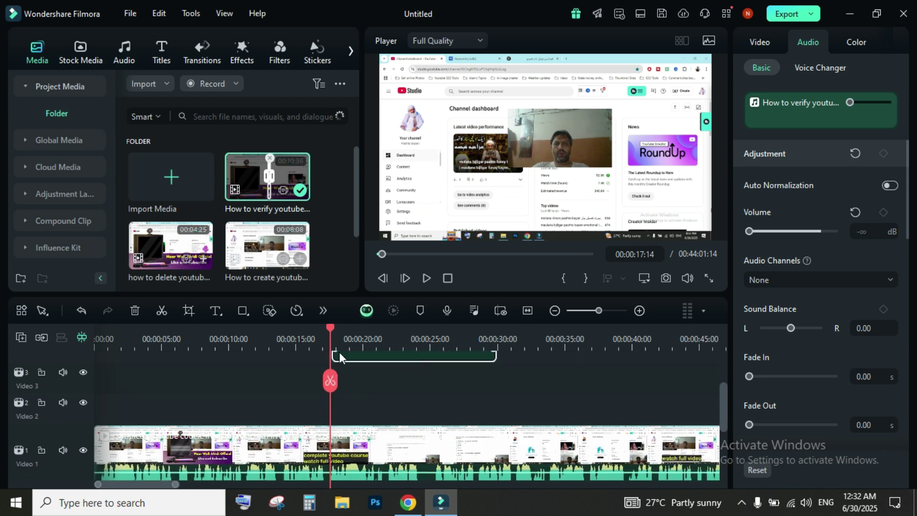
left_click_drag(334, 329, 258, 334)
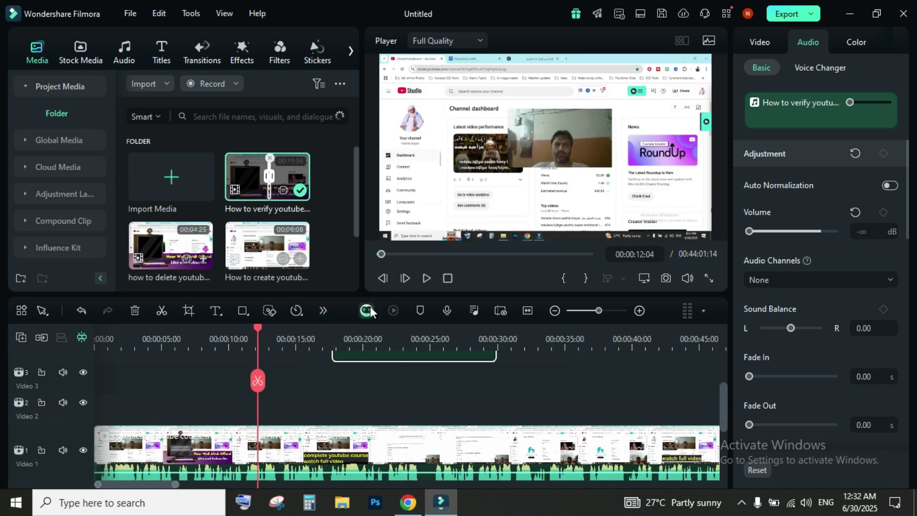
left_click(426, 277)
scroll(412, 409, "up", 1)
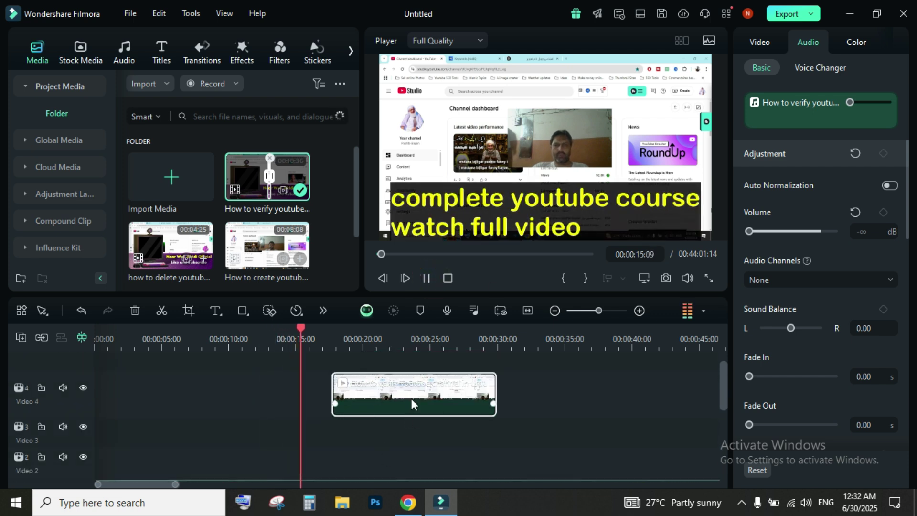
key("space")
left_click(687, 278)
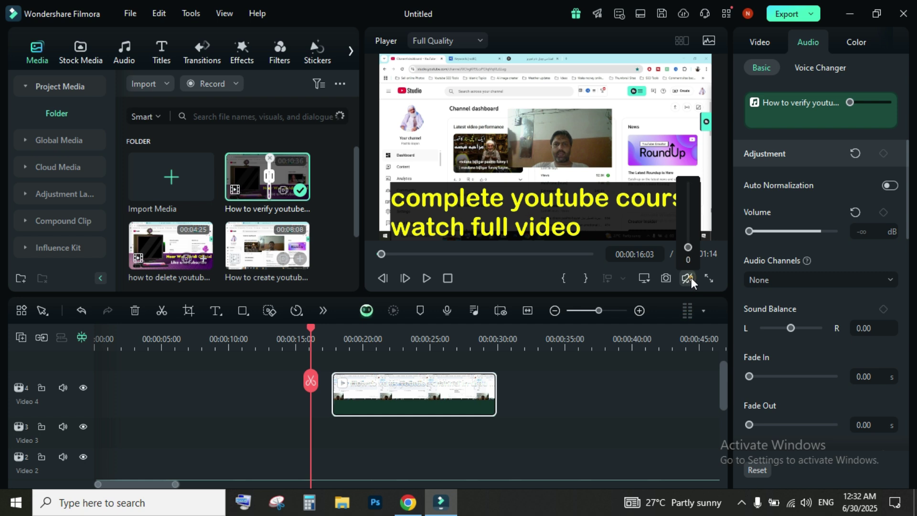
- Play the timeline from about 00:00:13 through the inserted Video 4 clip and pause at 00:00:31:10
left_click_drag(314, 330, 274, 332)
left_click(423, 280)
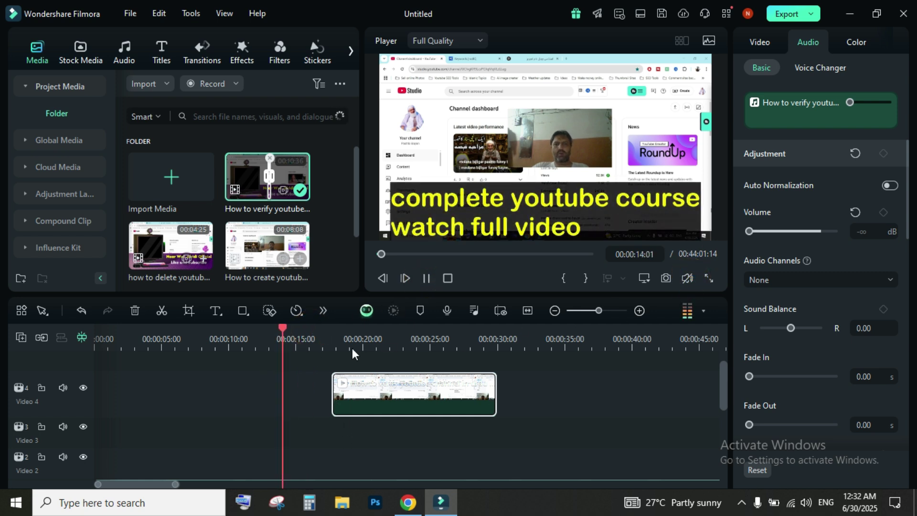
scroll(428, 395, "down", 2)
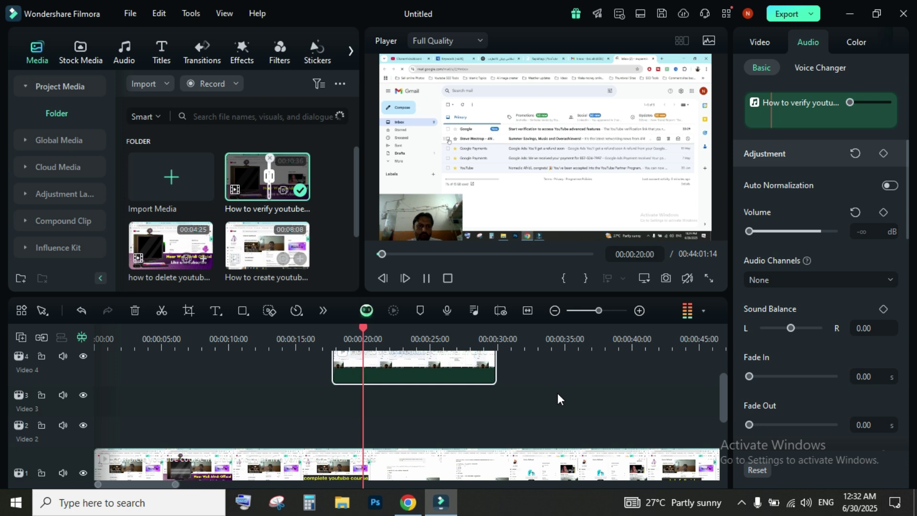
scroll(557, 393, "up", 1)
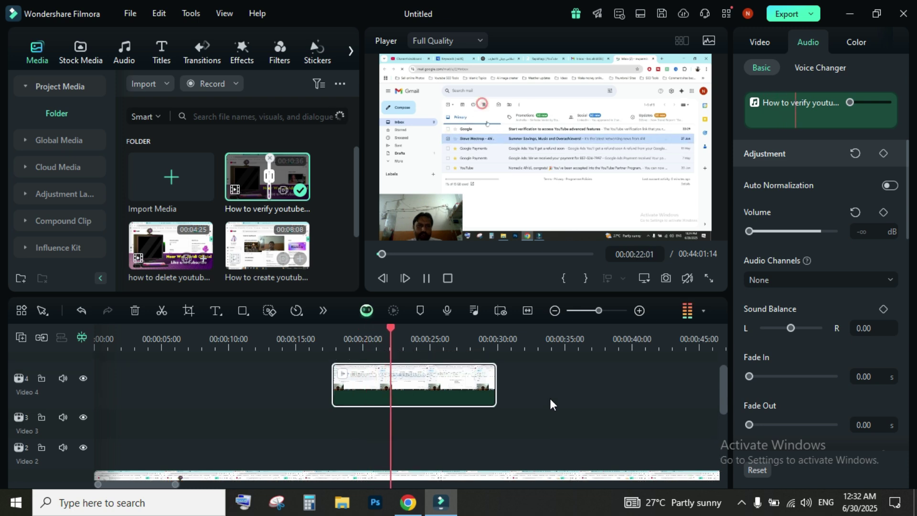
scroll(548, 394, "down", 1)
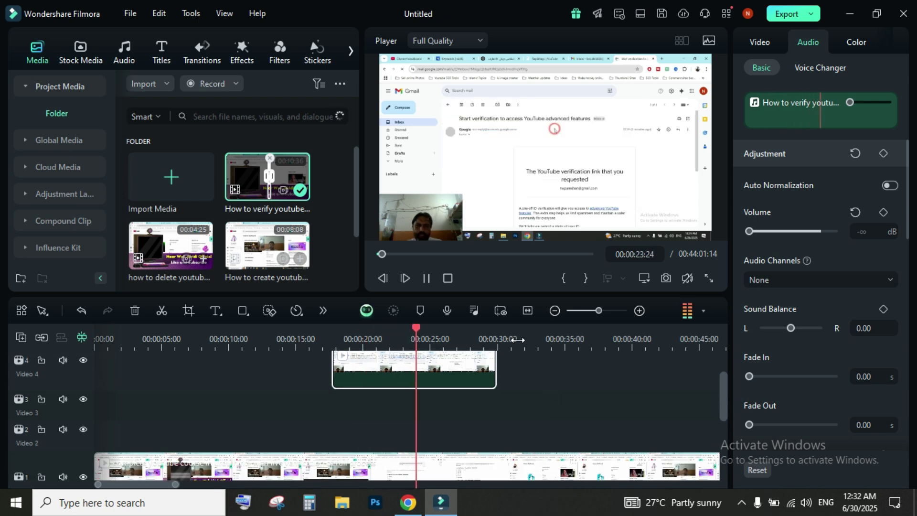
scroll(522, 340, "down", 3)
scroll(404, 400, "up", 1)
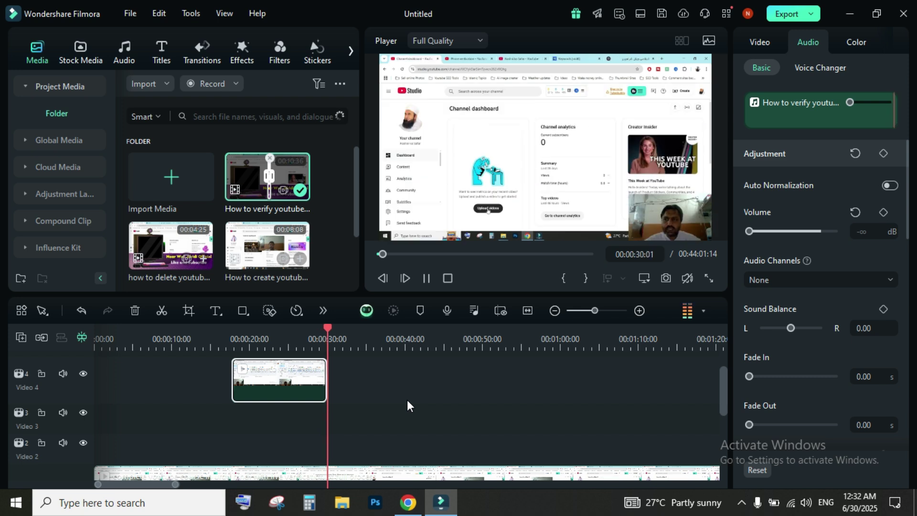
key("space")
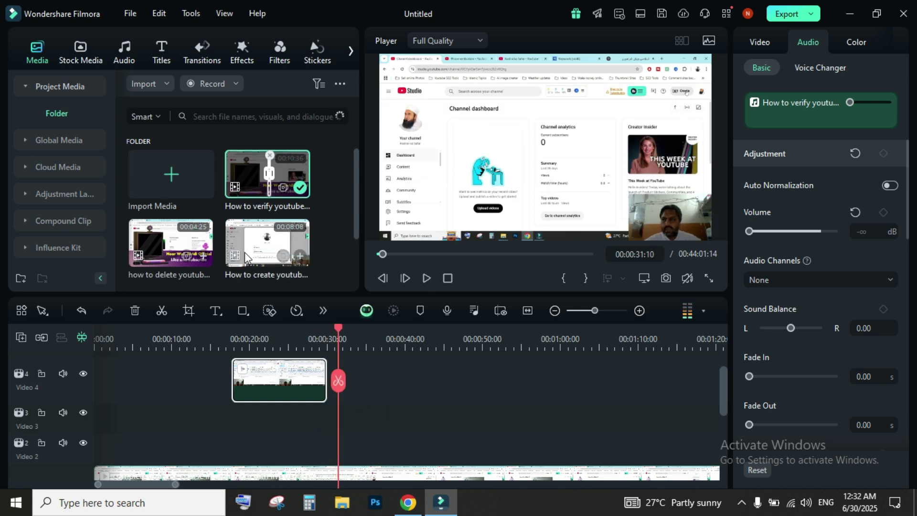
- Mark a section of the "complete youtube co..." source clip from about 00:41:04 to 00:41:10 in the player
scroll(239, 255, "down", 2)
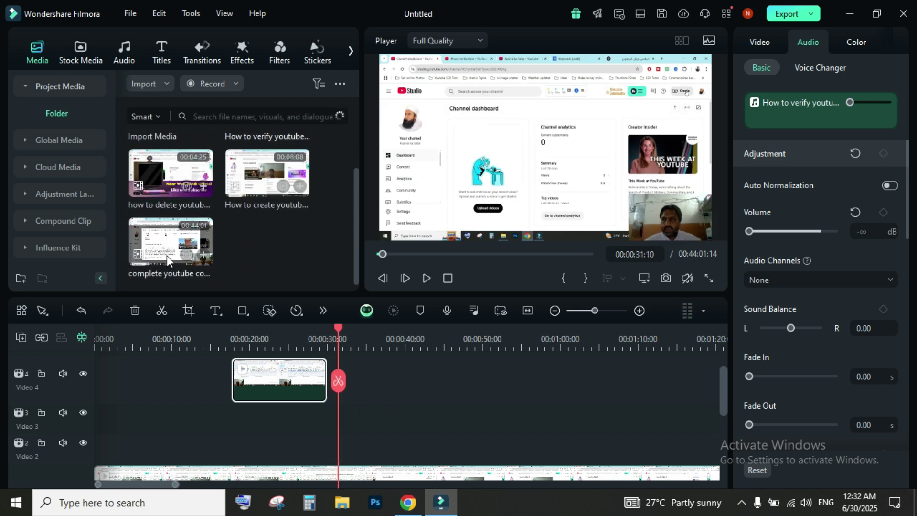
double_click(169, 242)
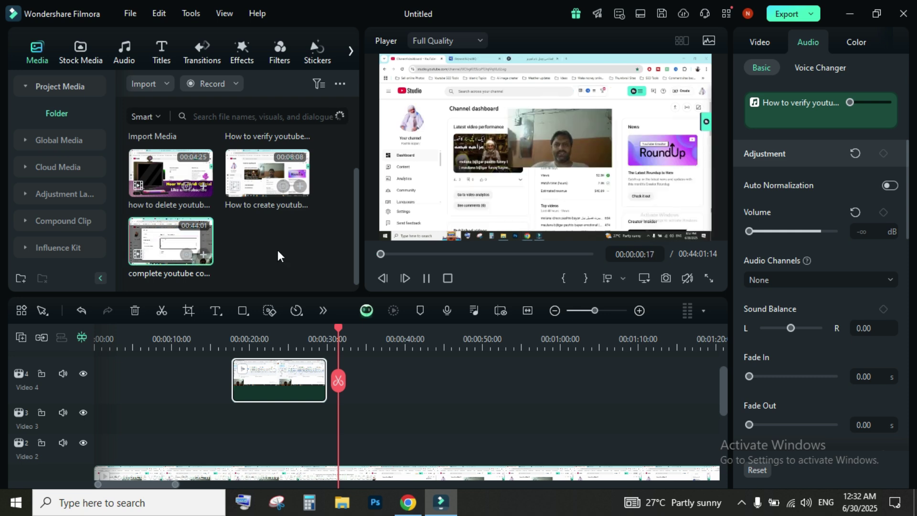
left_click(497, 252)
left_click(539, 251)
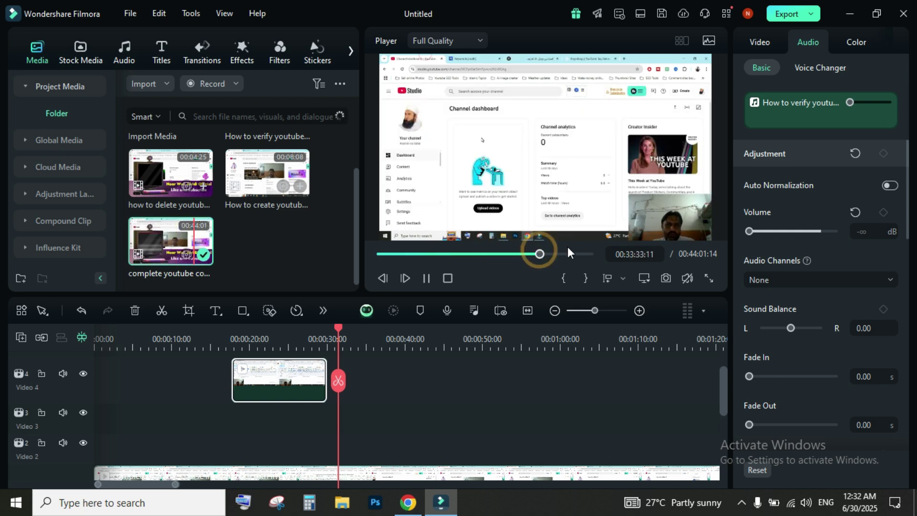
left_click_drag(544, 253, 575, 254)
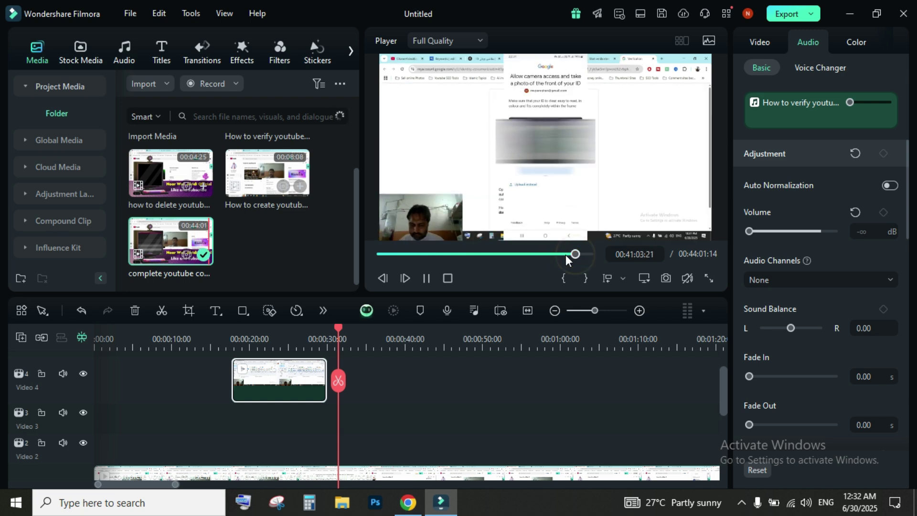
left_click(561, 278)
key("space")
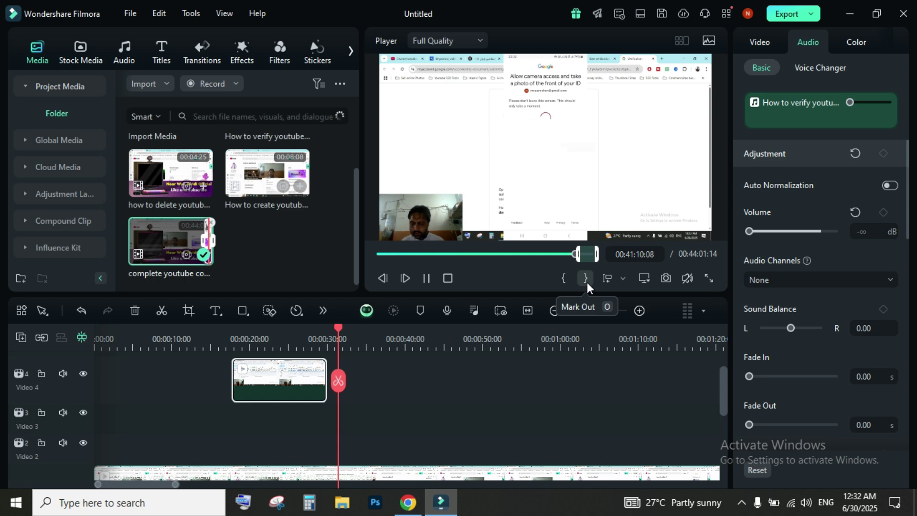
left_click(586, 280)
- Insert the marked section on Video 4 at 00:00:31:10 and lower its audio volume to -∞ dB
left_click_drag(498, 111, 344, 393)
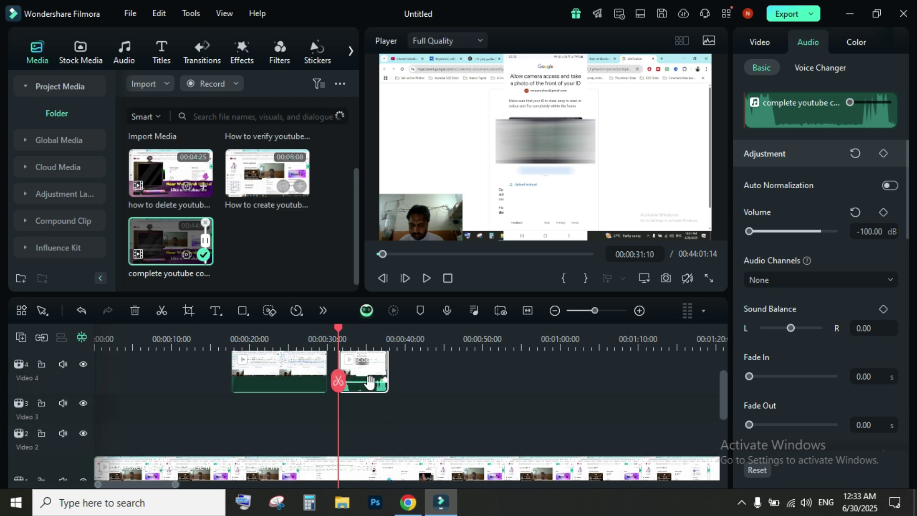
left_click_drag(367, 379, 367, 401)
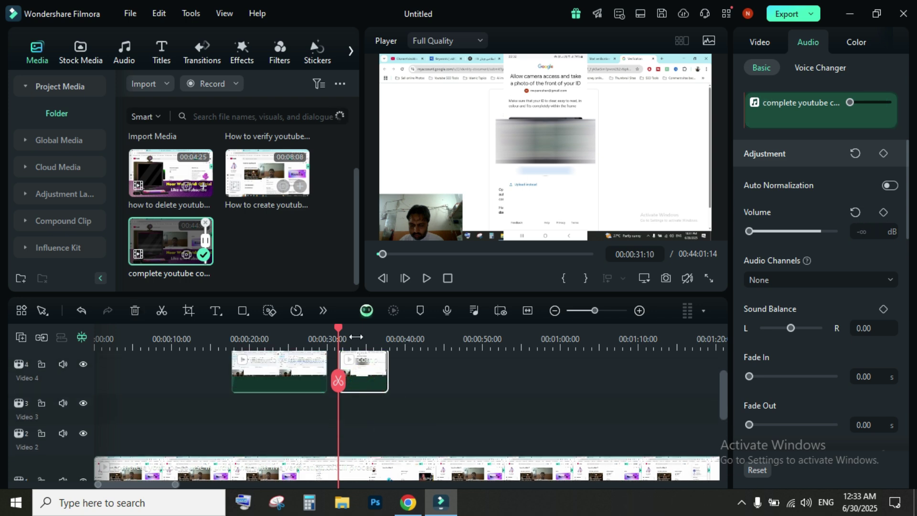
- Set the playhead to 00:00:30:12 and turn the player's preview sound back on
left_click_drag(337, 325, 400, 339)
left_click(687, 279)
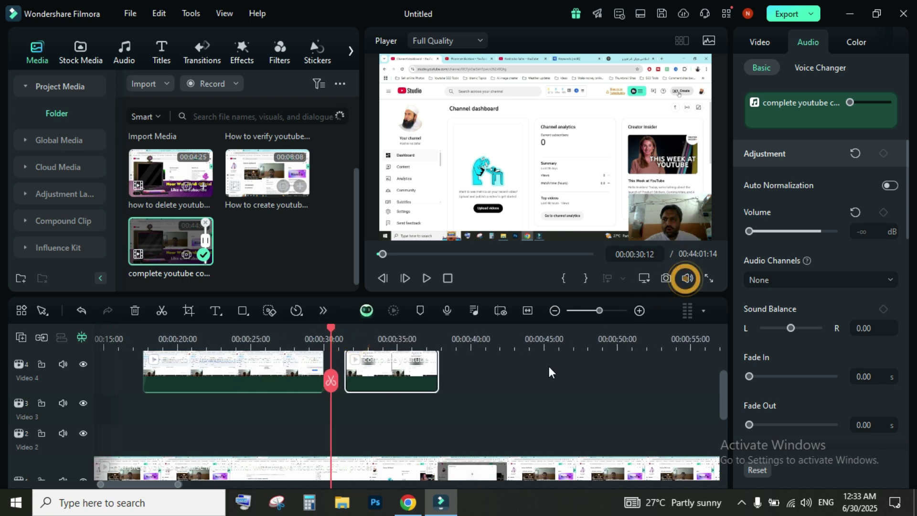
- Move the second Video 4 clip to start at about 00:00:42 and play the timeline briefly from 00:00:30:12
scroll(477, 391, "down", 3)
scroll(456, 377, "up", 3)
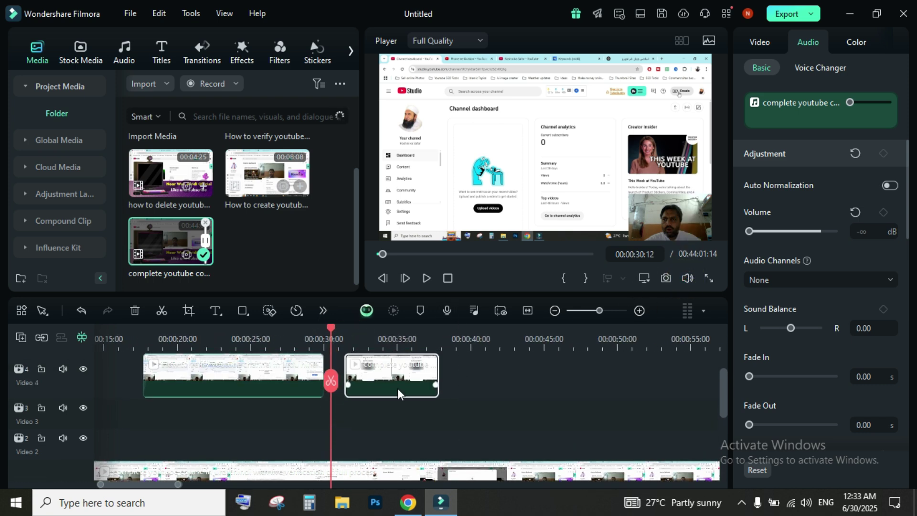
left_click_drag(388, 377, 541, 378)
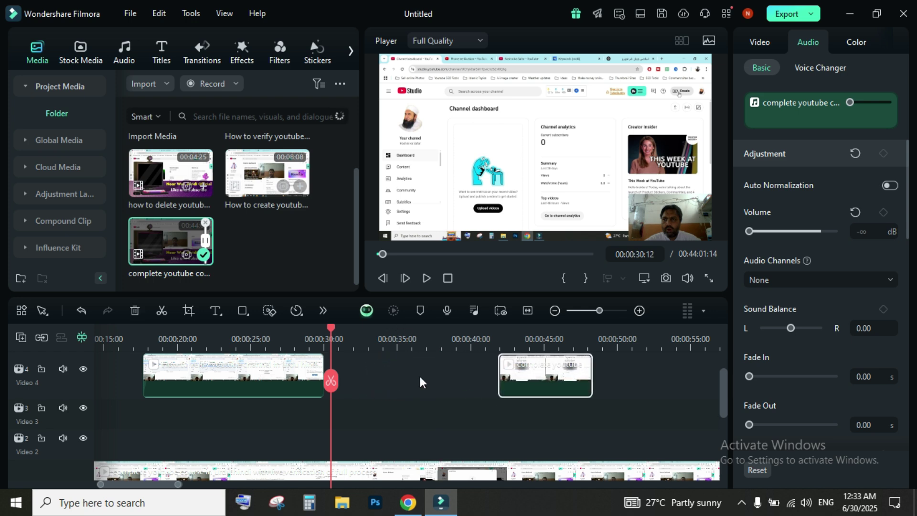
left_click(431, 277)
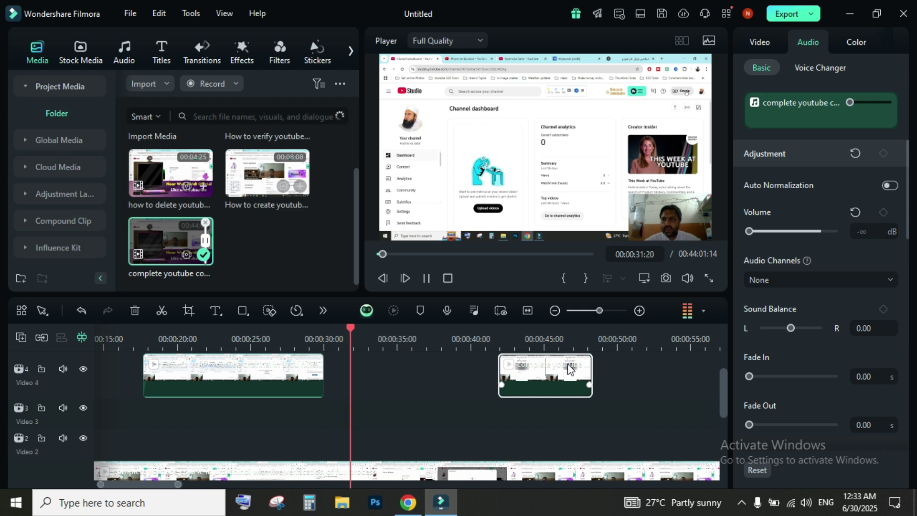
left_click(428, 278)
- Move the second Video 4 clip back to start at about 00:00:31 and play its beginning, pausing at 00:00:32:05
left_click_drag(391, 325, 337, 349)
left_click_drag(545, 371, 384, 371)
left_click(429, 278)
left_click(421, 276)
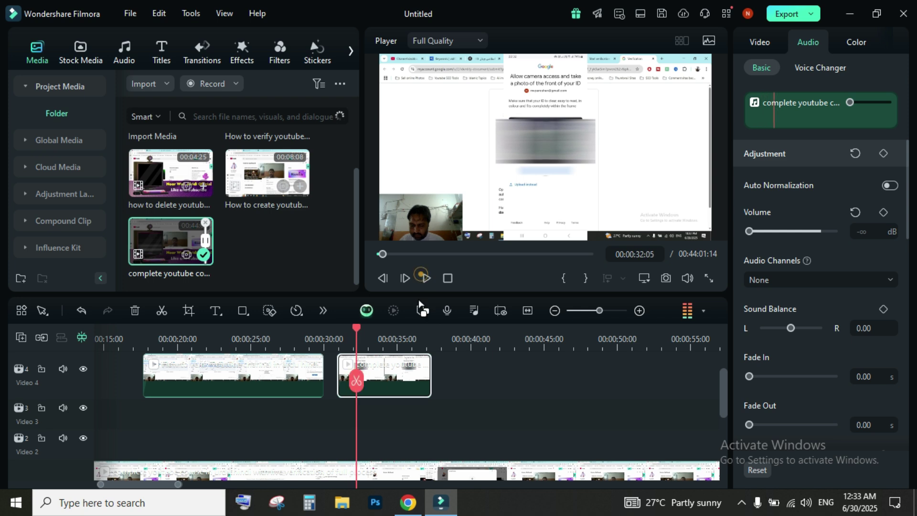
- Play the timeline from about 00:00:29 through the second Video 4 clip, pause at 00:00:41:18 and mute the preview sound
left_click_drag(355, 329, 305, 329)
left_click(430, 278)
scroll(350, 428, "down", 1)
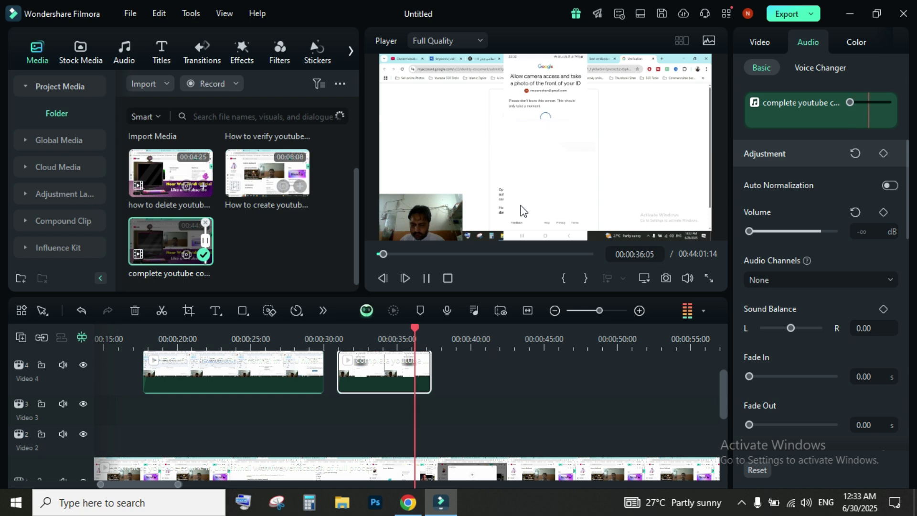
key("space")
key("space")
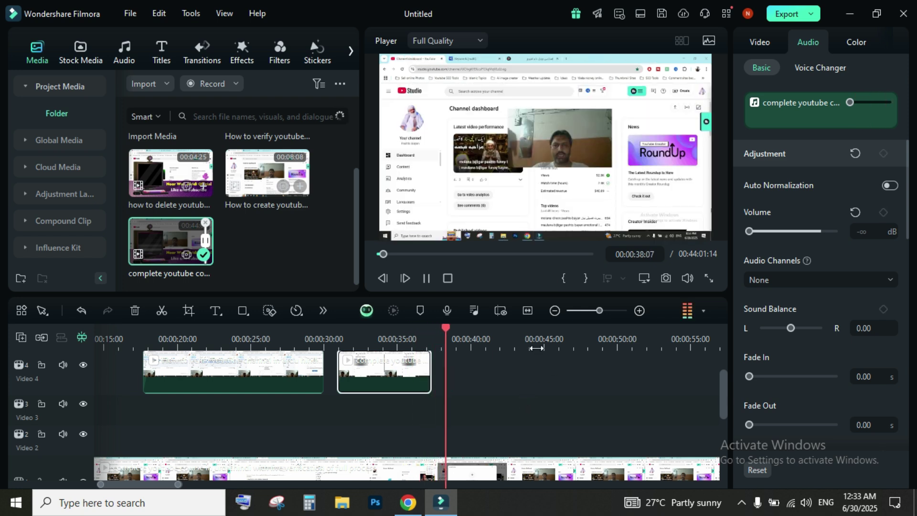
key("space")
left_click(686, 281)
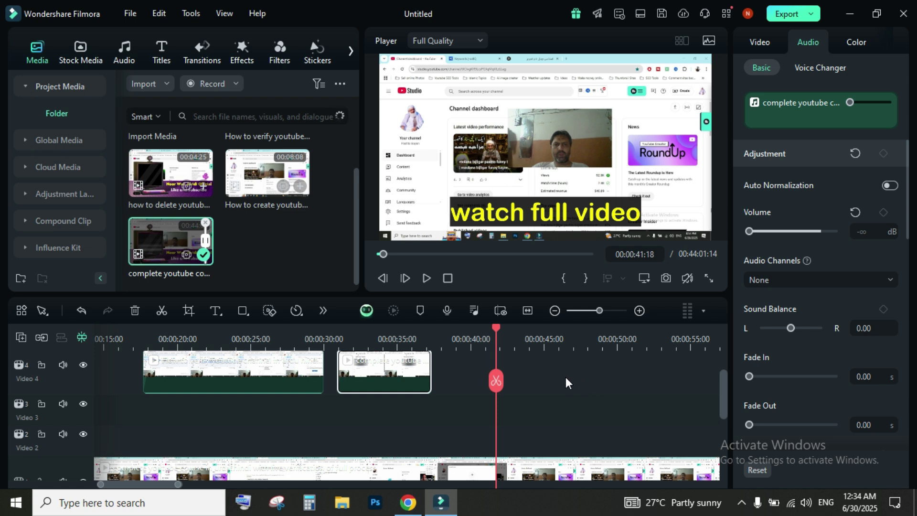
scroll(565, 377, "down", 3)
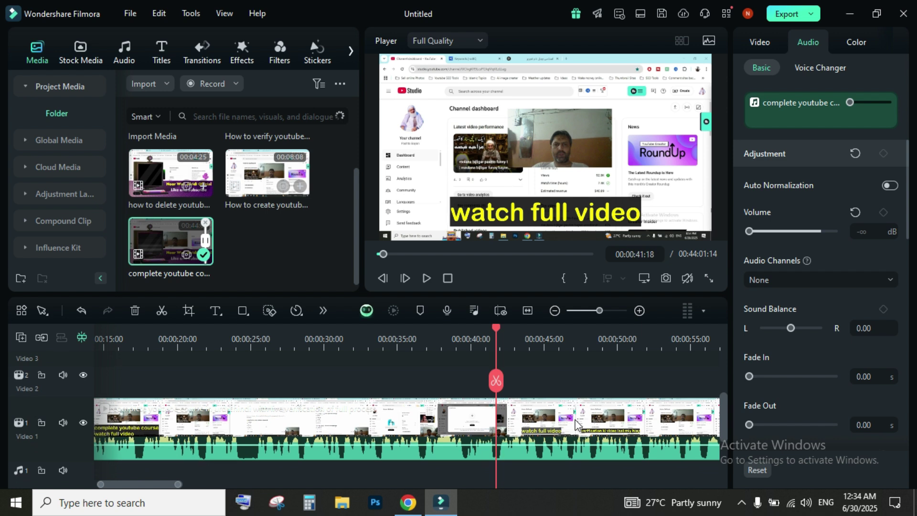
scroll(578, 425, "up", 1)
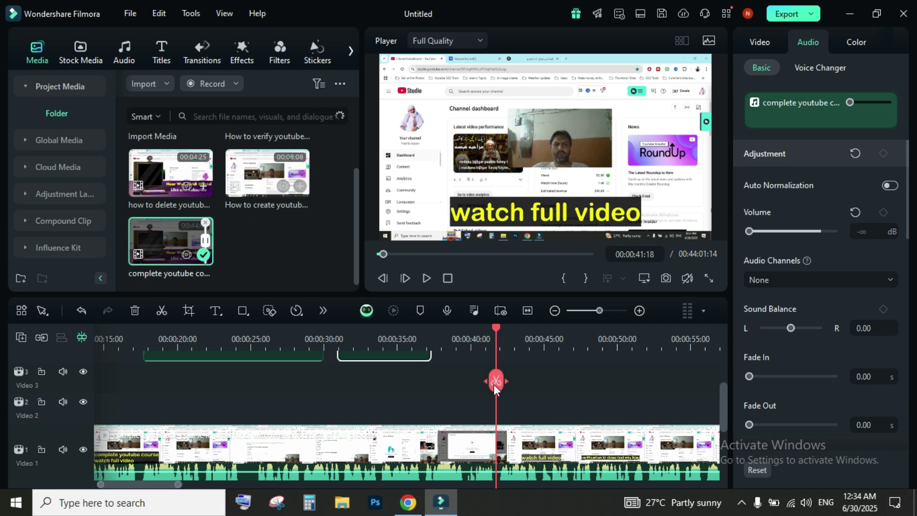
scroll(547, 408, "up", 2)
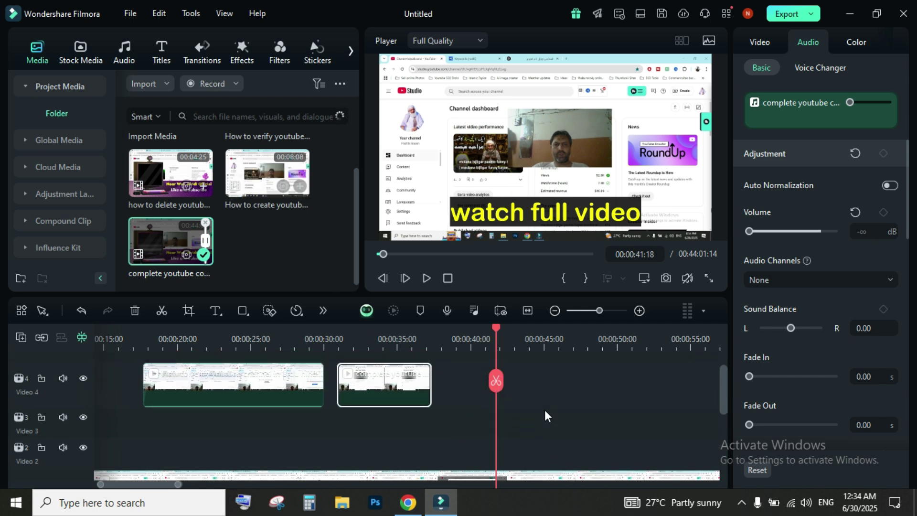